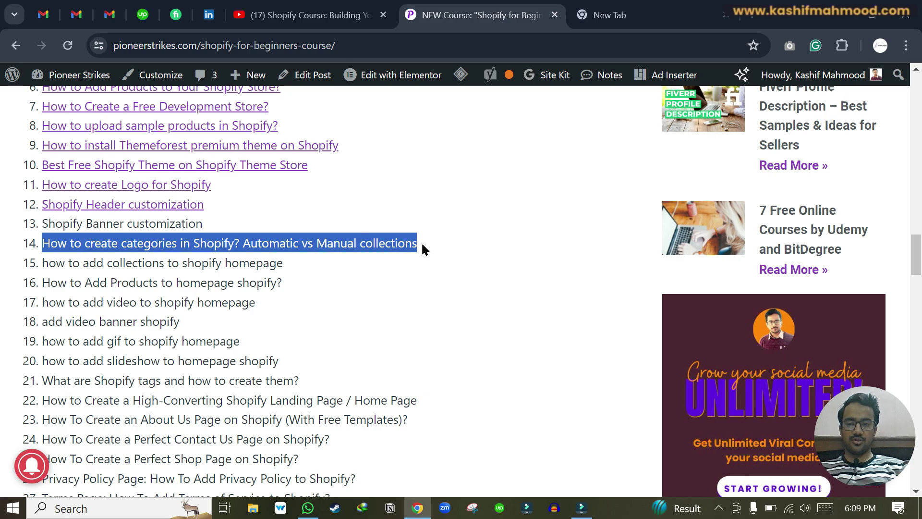
- Review the Shopify Banner customization entry in the course outline and the end of the YouTube course playlist
left_click_drag(41, 226, 215, 227)
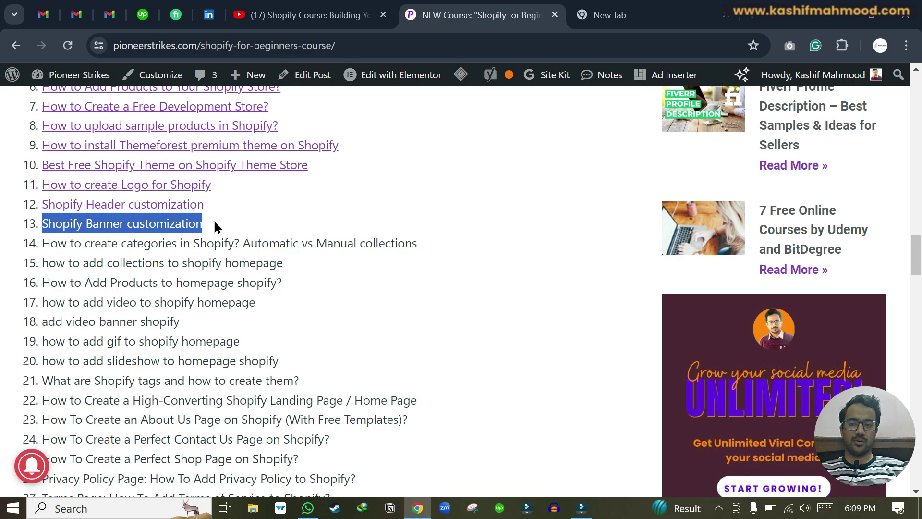
left_click(303, 15)
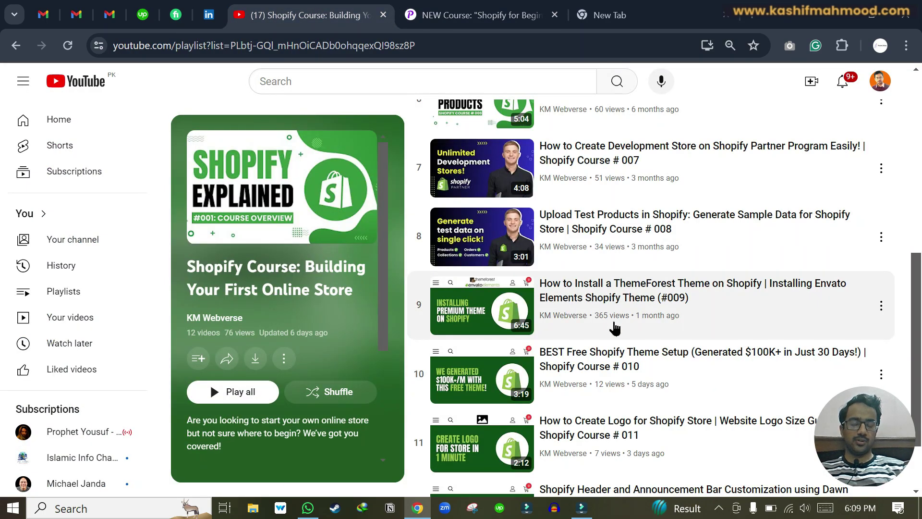
scroll(615, 328, "down", 2)
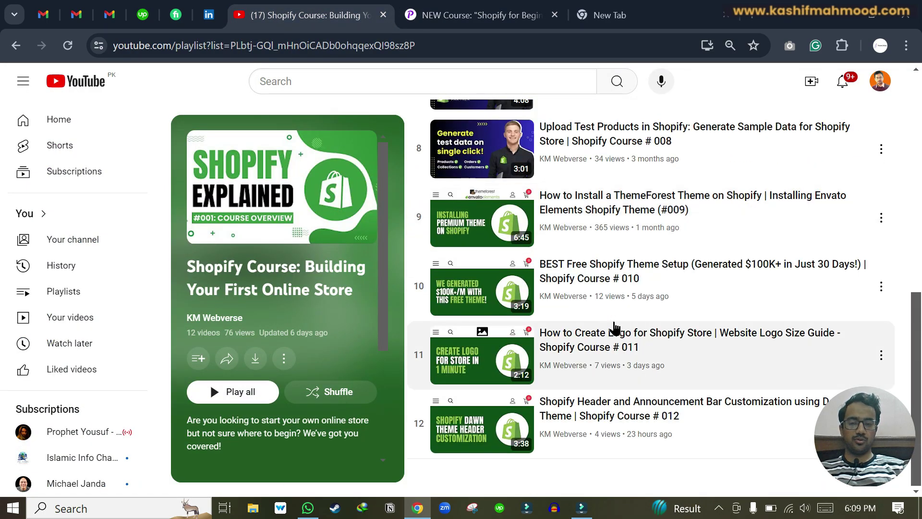
- Open the store's Shopify admin in the empty browser tab and go to its list of product collections
left_click(606, 15)
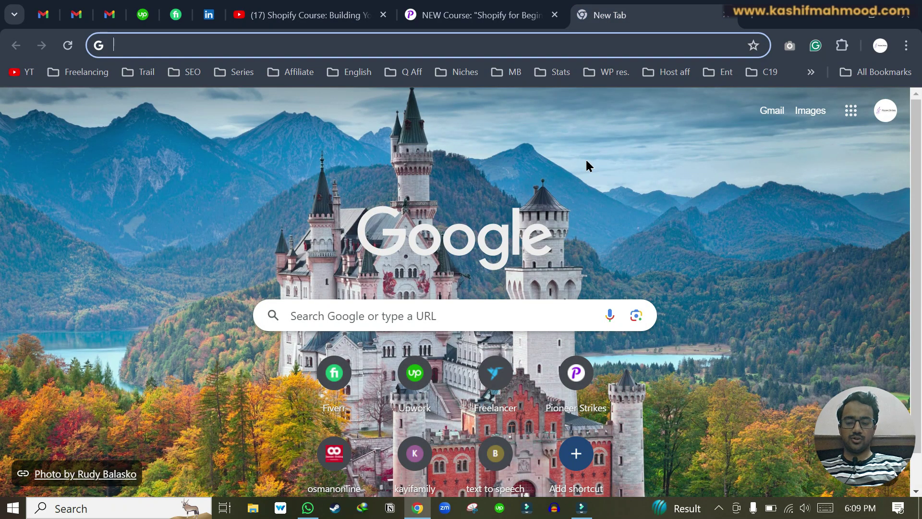
type("kashif")
key("Return")
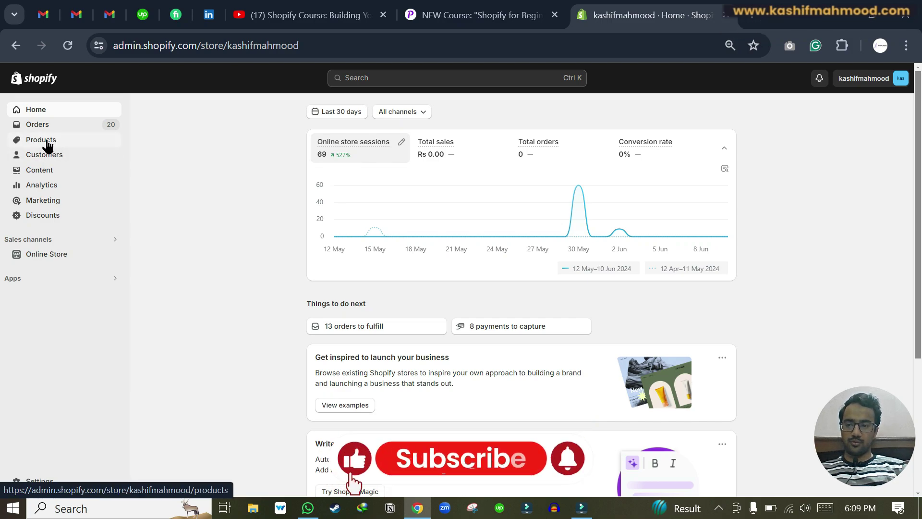
left_click(47, 143)
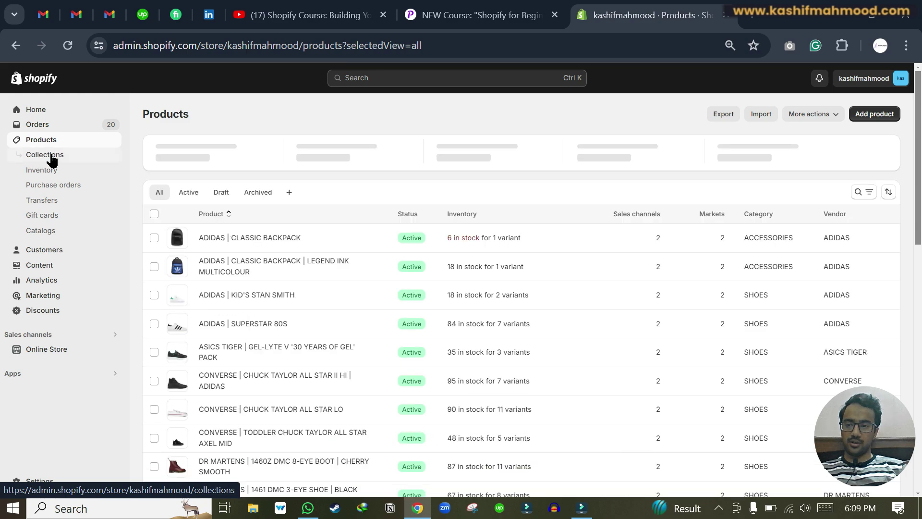
left_click(50, 155)
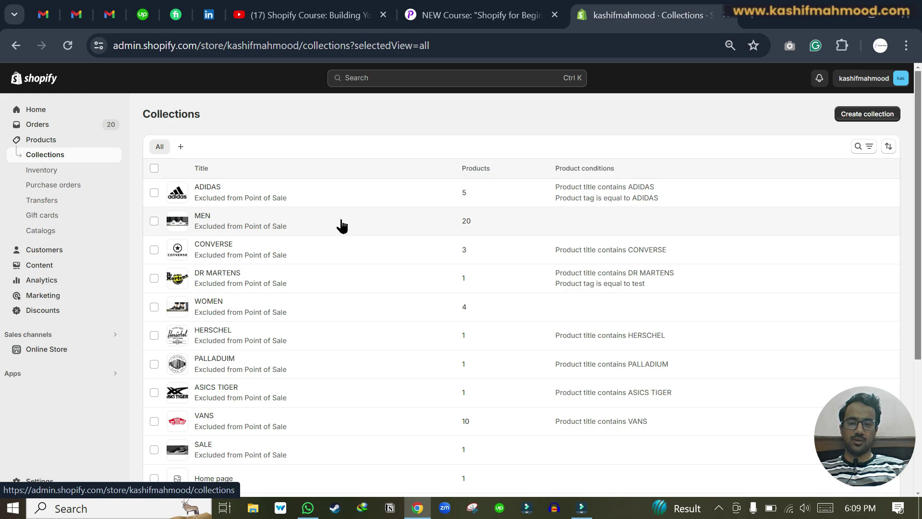
- Look through the earlier videos in the Shopify course playlist on YouTube
left_click(307, 15)
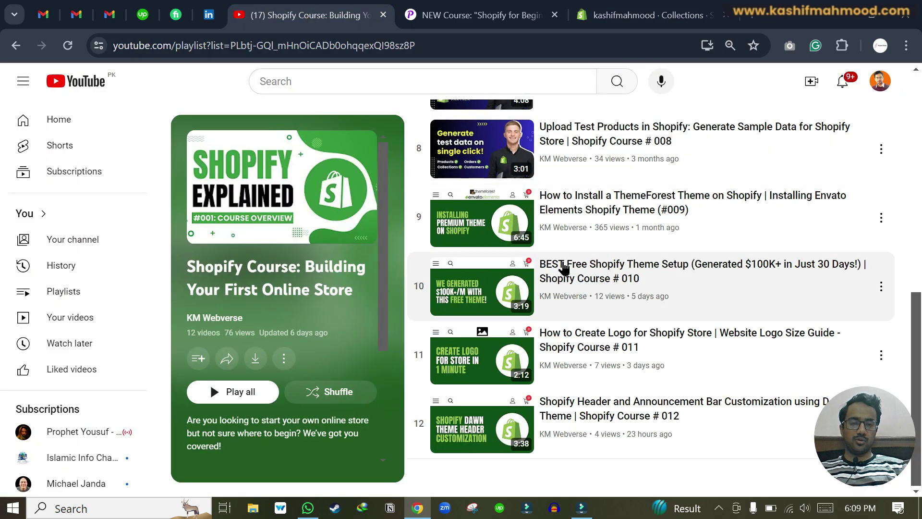
left_click_drag(915, 393, 905, 319)
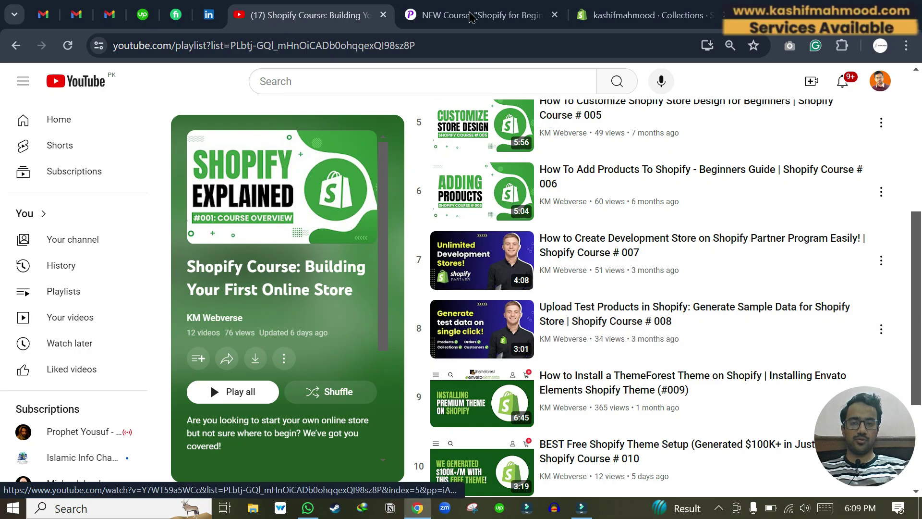
- Return to the Shopify admin and start a new collection titled "Featured Products"
left_click(648, 12)
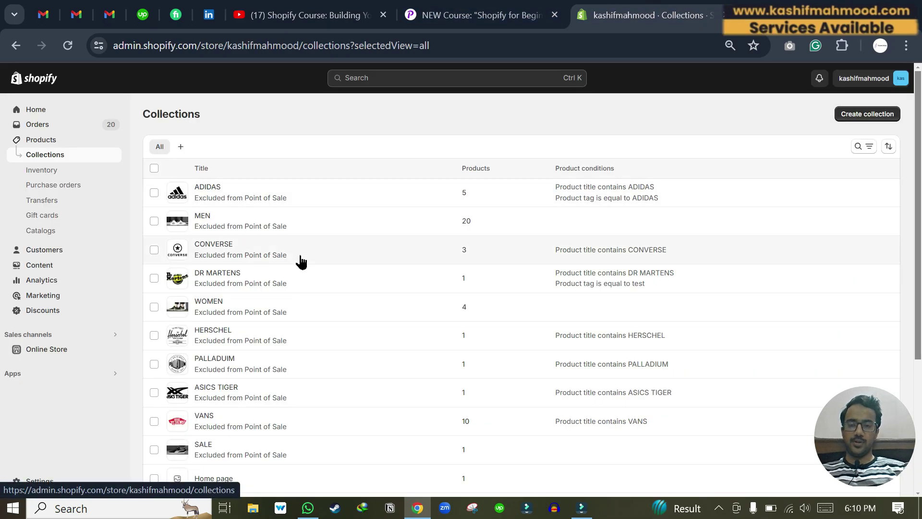
left_click(865, 117)
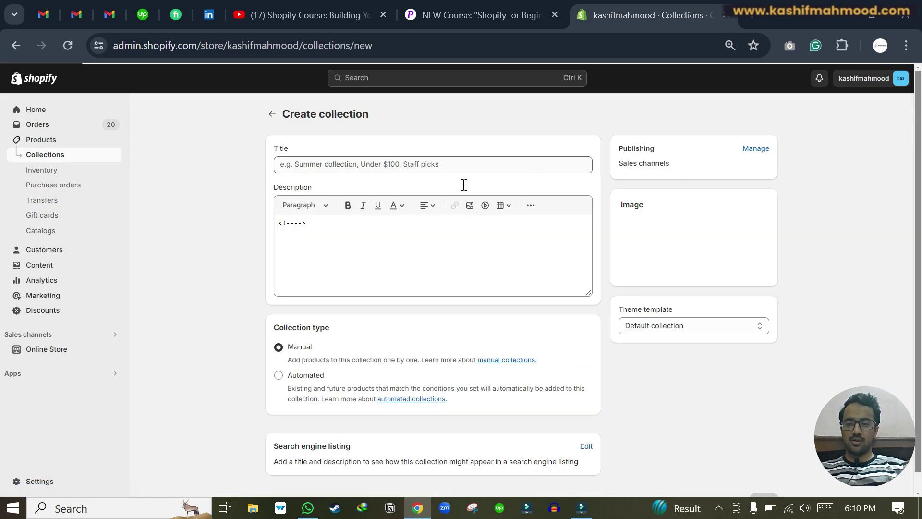
left_click(330, 162)
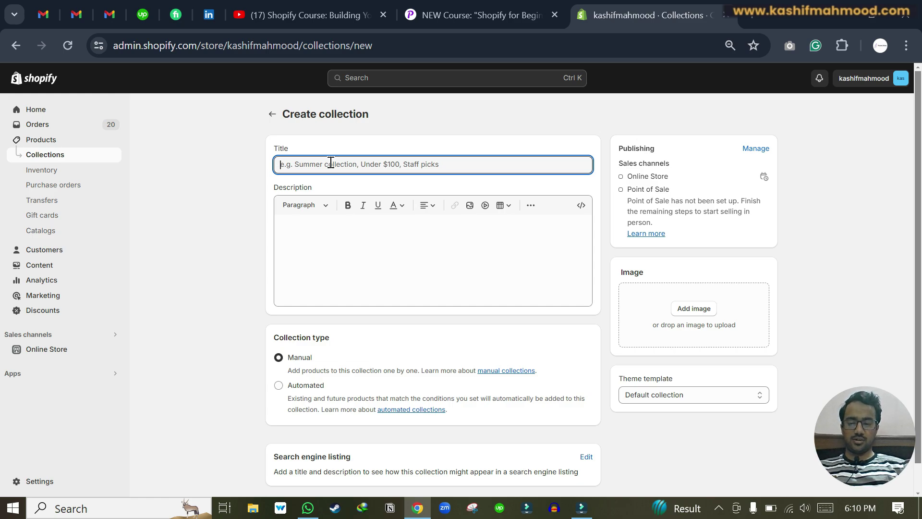
type("Featured Products")
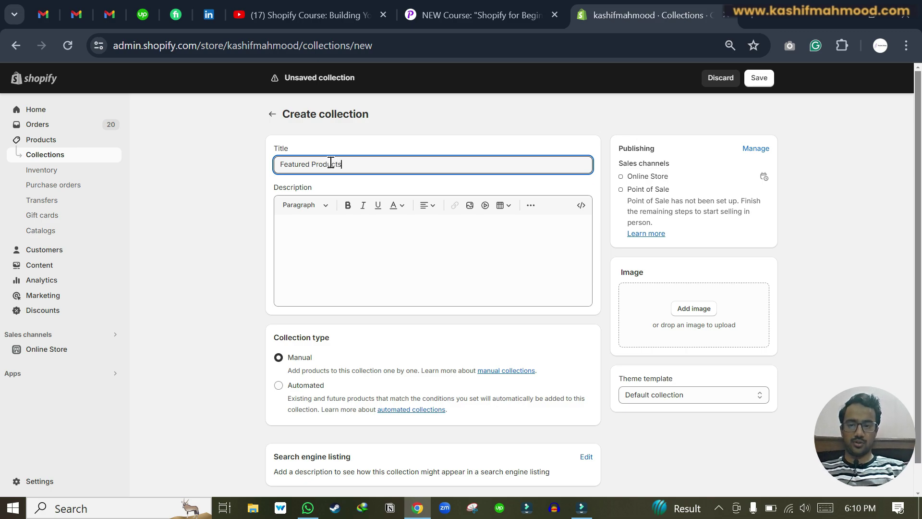
- Fill the collection description with the "Functional handbags made of luxurious materials…" sentence copied from the Dawn theme preview, without a trailing bullet
left_click(353, 238)
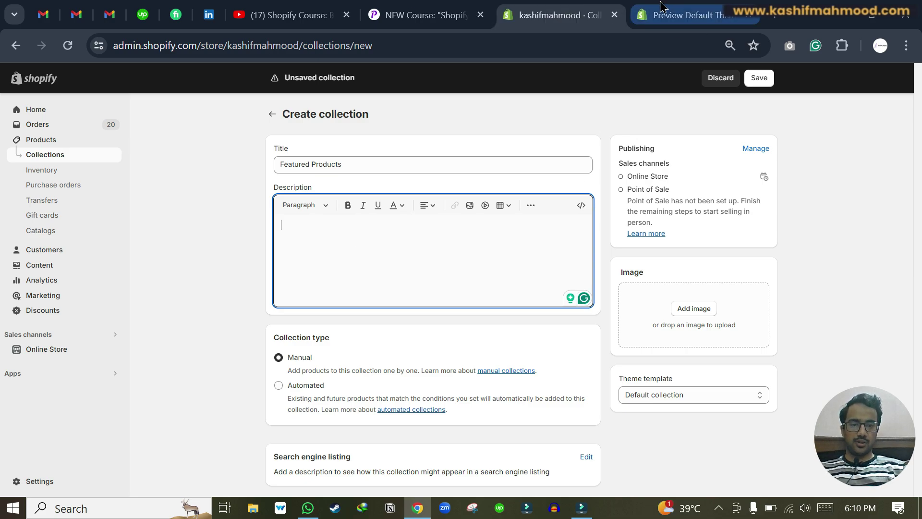
left_click(662, 7)
scroll(437, 336, "down", 3)
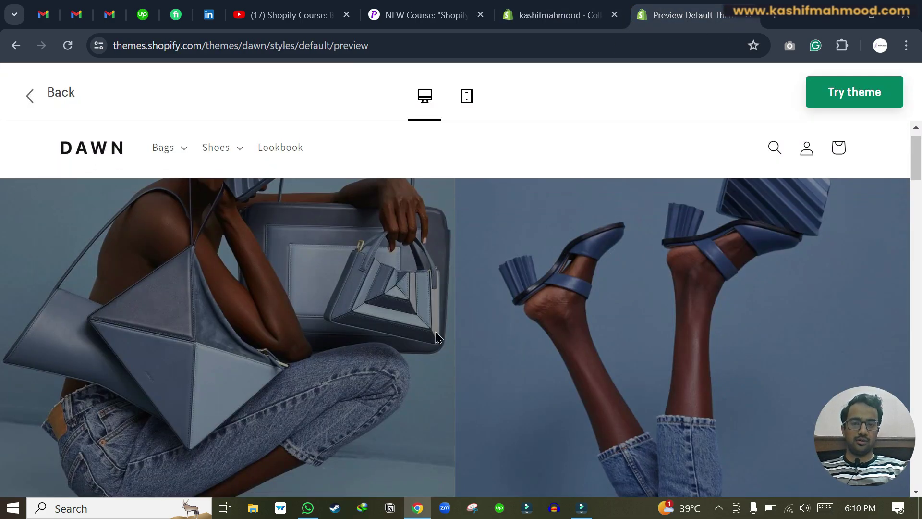
scroll(437, 336, "down", 7)
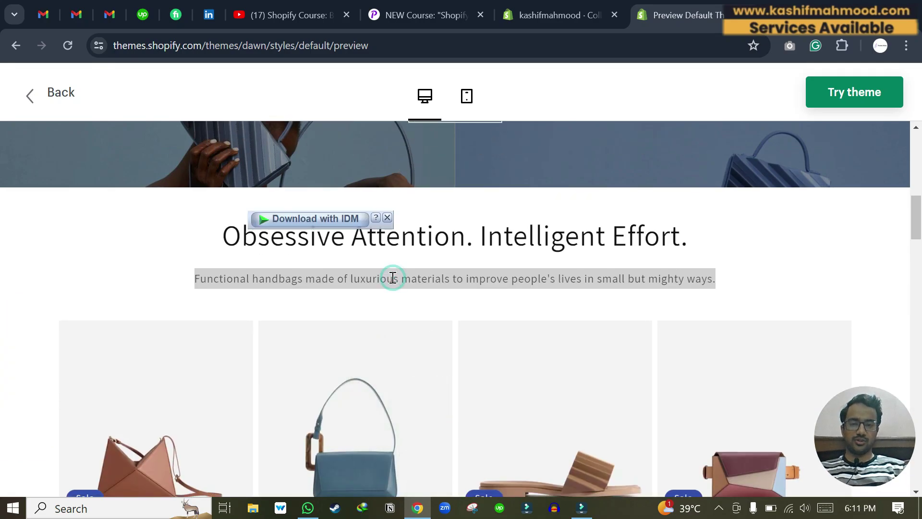
left_click(566, 9)
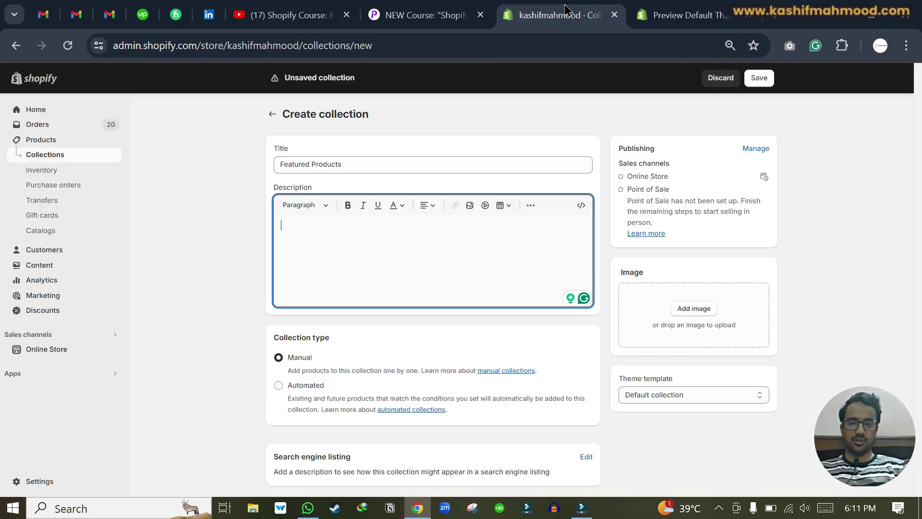
type("Functional handbags made of luxurious materials to improve people's lives in small but mighty ways.")
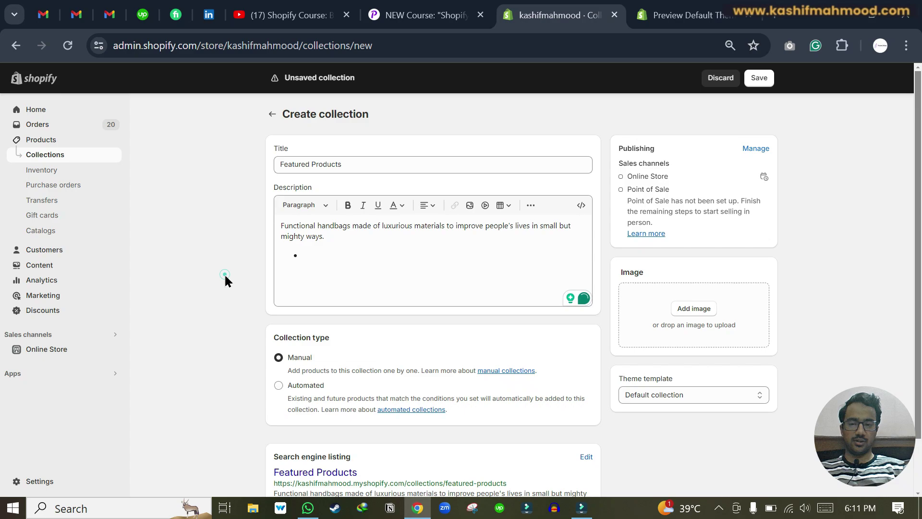
left_click(337, 256)
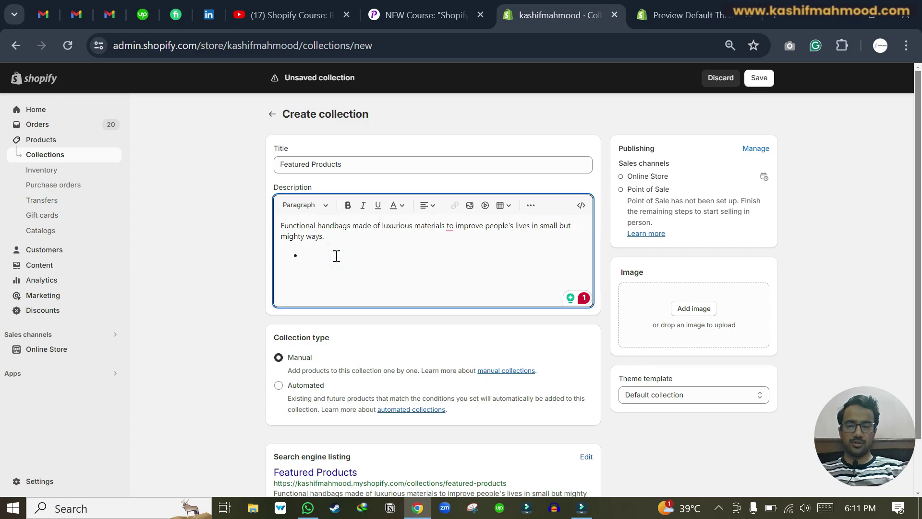
- Keep the collection type set to Manual and save the Featured Products collection
scroll(211, 341, "down", 2)
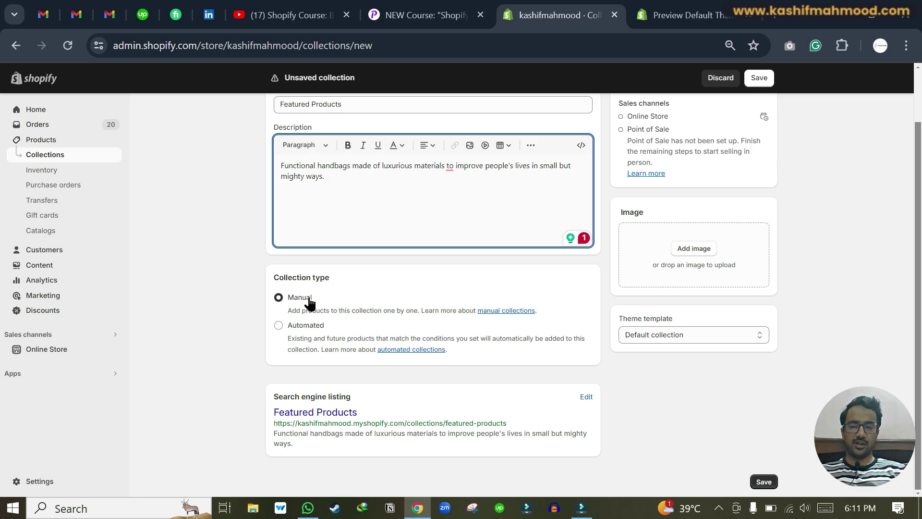
double_click(295, 302)
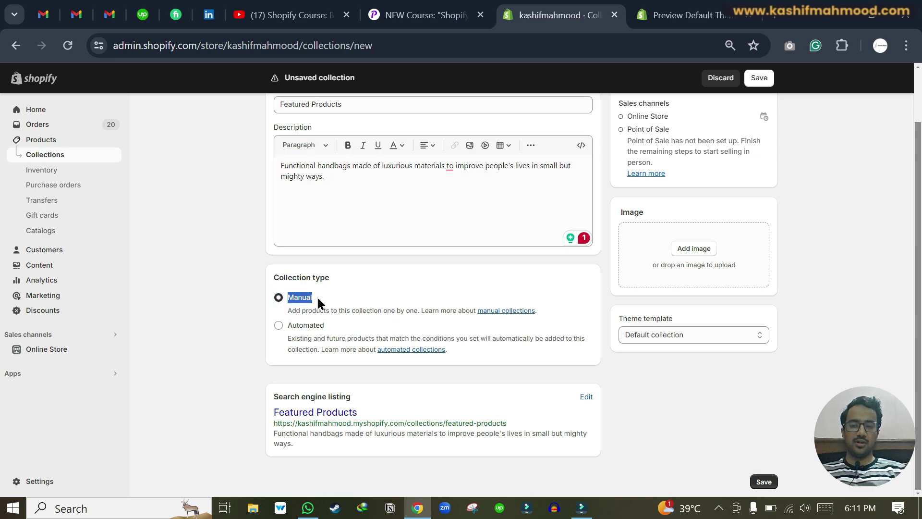
left_click(335, 331)
double_click(320, 325)
left_click(206, 318)
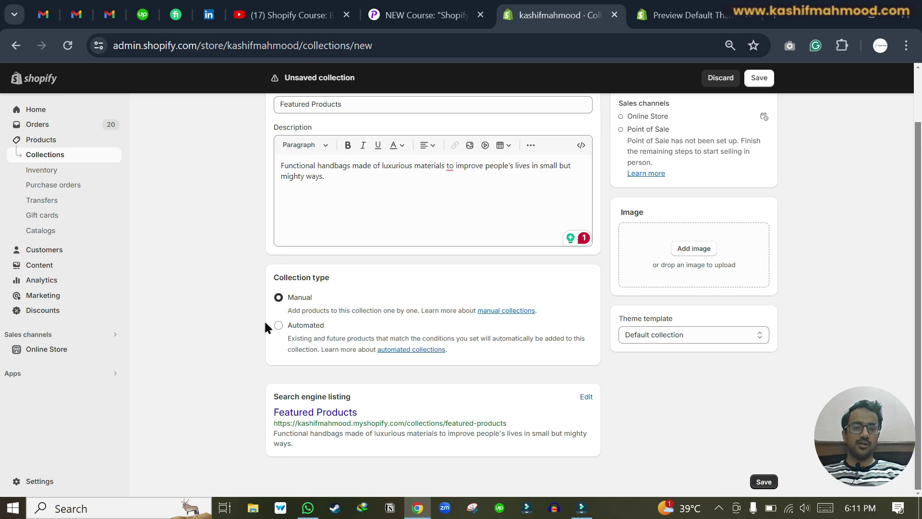
scroll(667, 211, "up", 1)
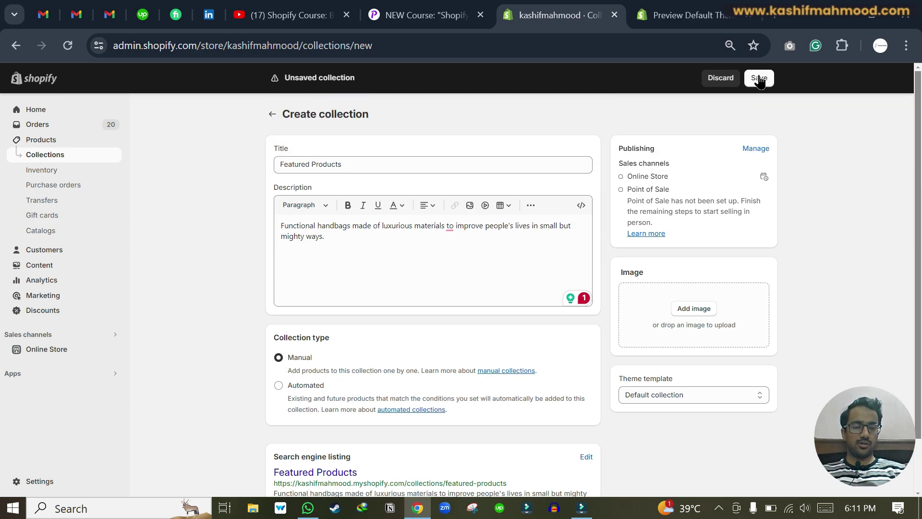
left_click(759, 79)
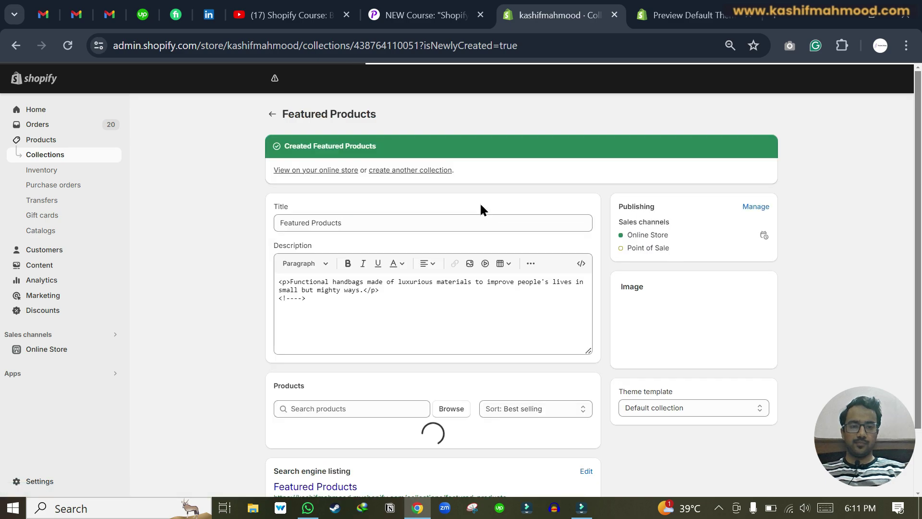
- Open the store's product list in a separate browser tab and open the product "ADIDAS | CLASSIC BACKPACK"
middle_click(42, 142)
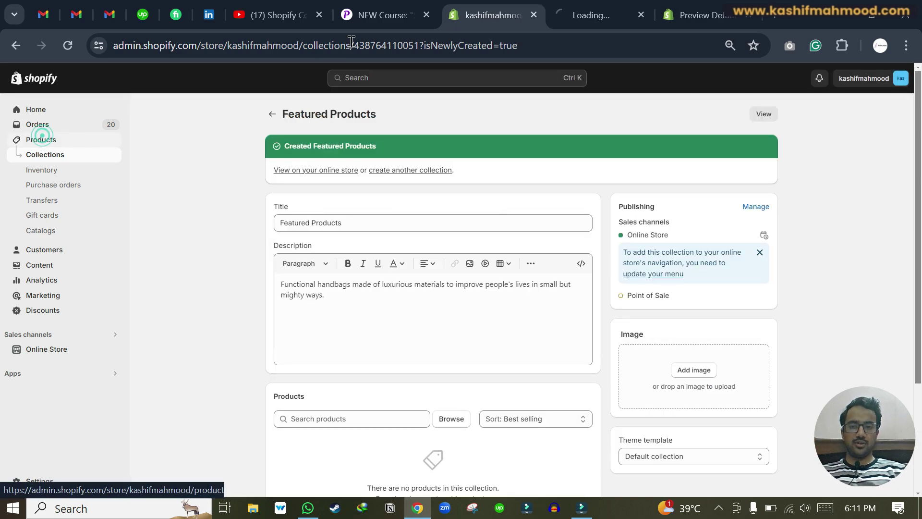
left_click(598, 15)
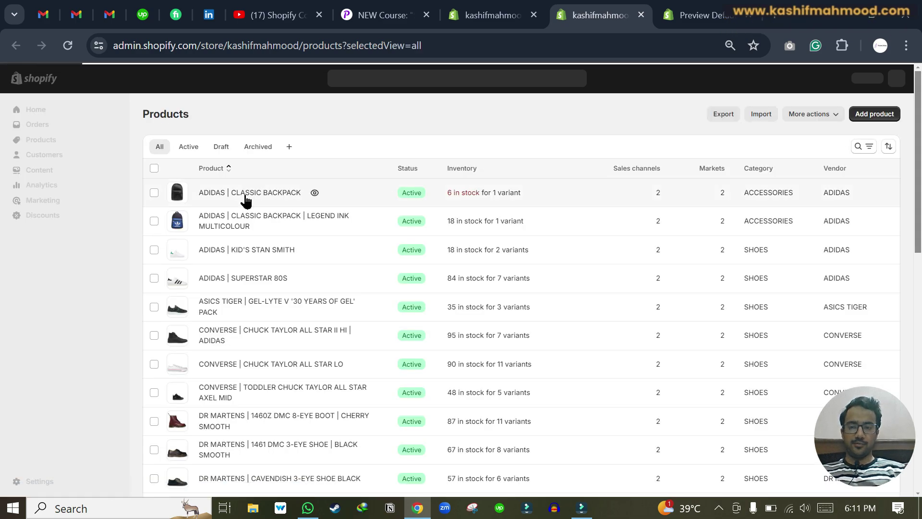
left_click(266, 238)
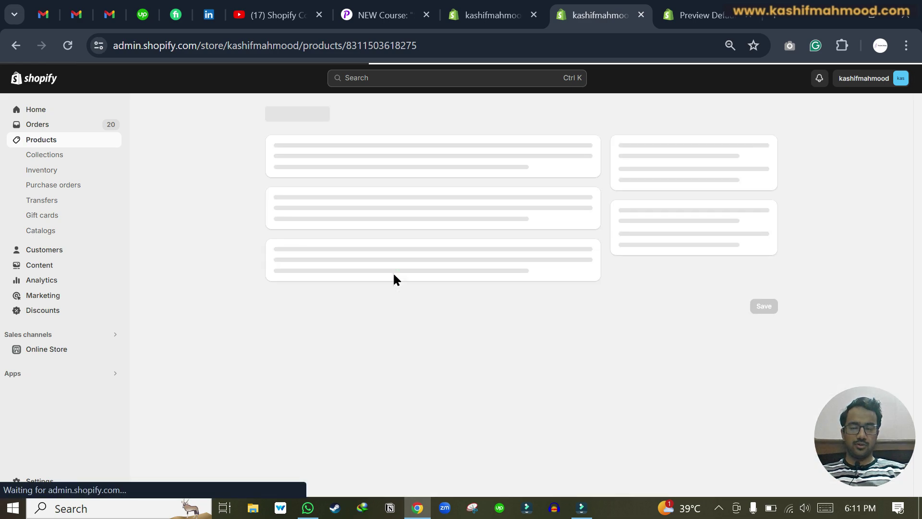
- Add the backpack to the Featured Products collection in its product organization settings and save the product
scroll(805, 327, "down", 2)
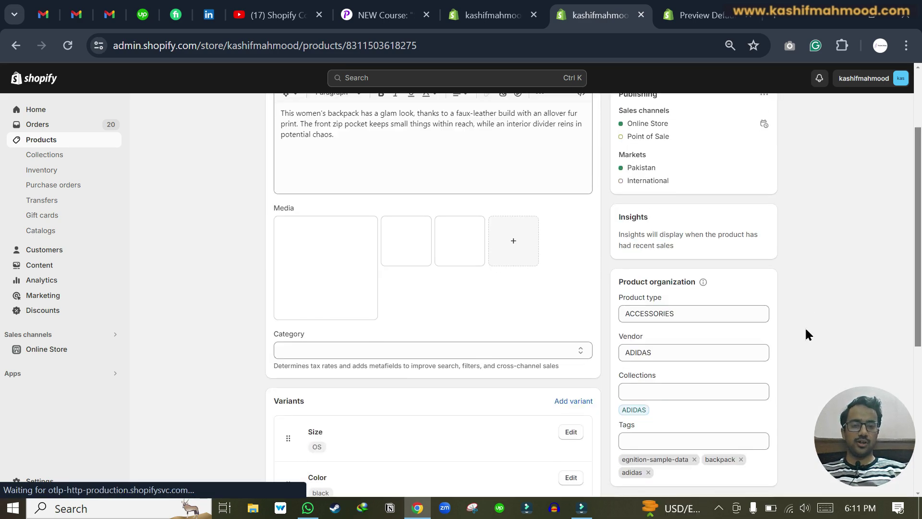
scroll(805, 335, "down", 3)
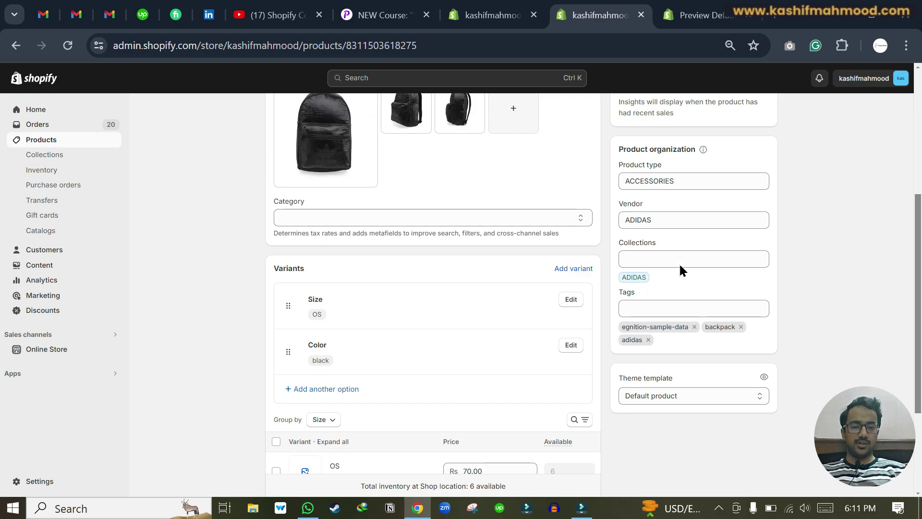
left_click(679, 263)
left_click_drag(622, 244, 729, 241)
left_click(770, 248)
left_click(713, 261)
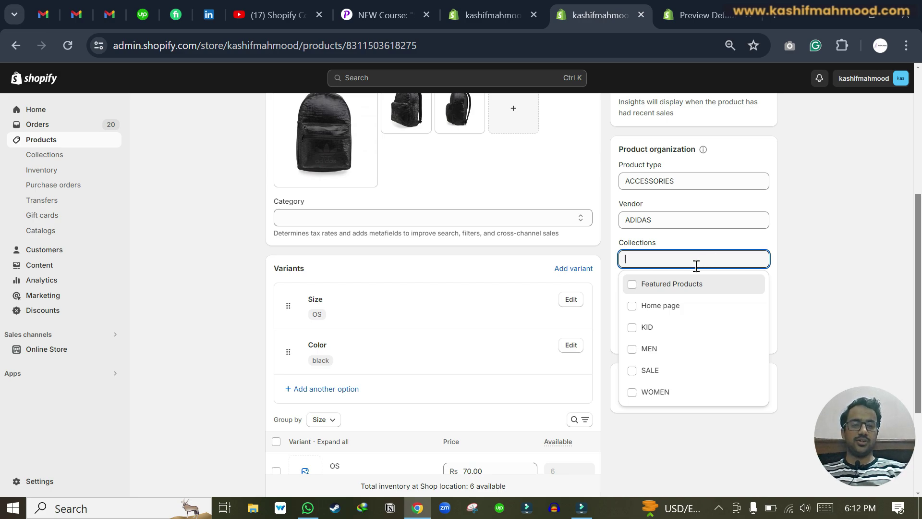
left_click(632, 284)
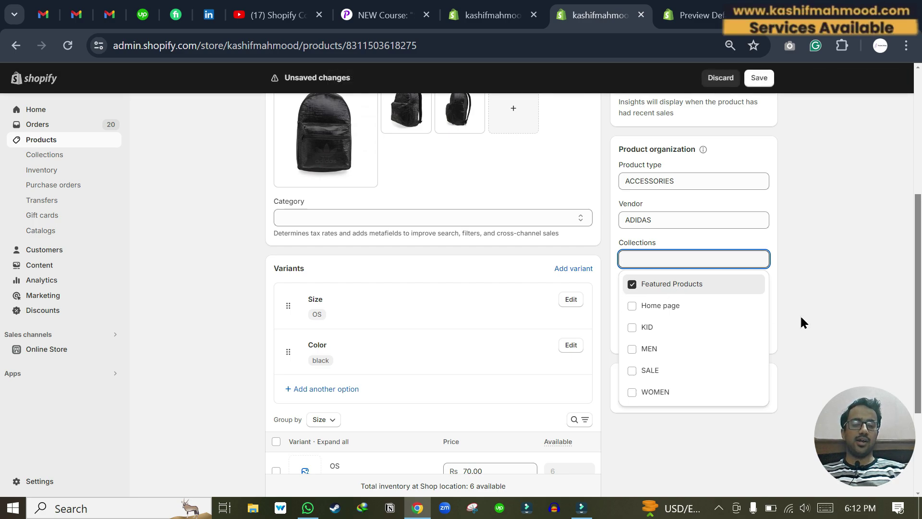
left_click(818, 314)
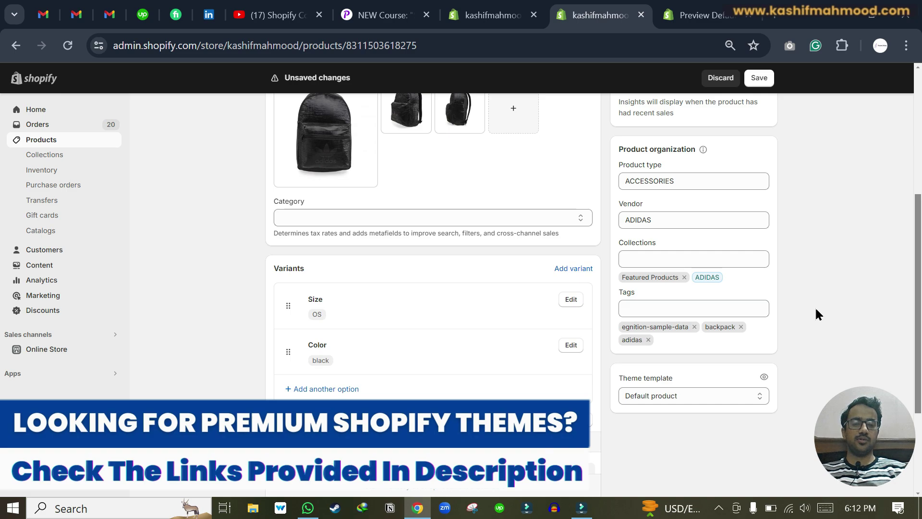
left_click(759, 78)
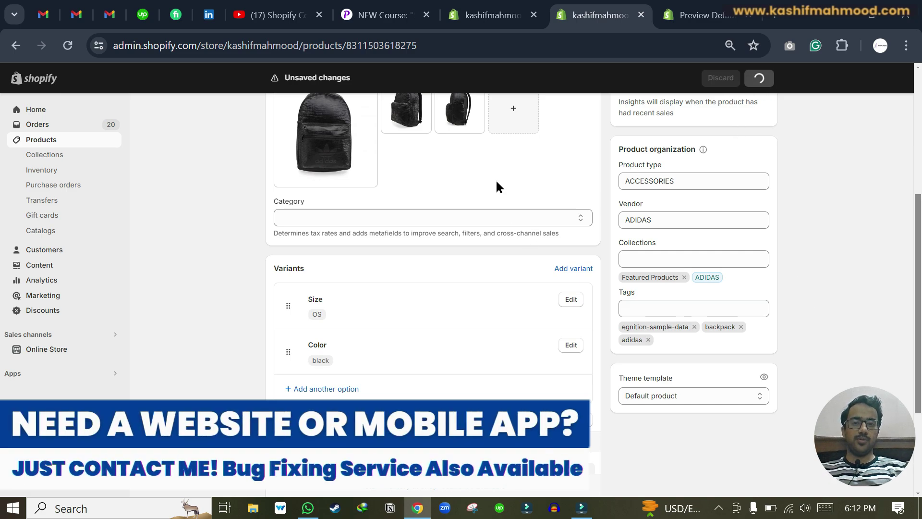
- Return to the Featured Products collection, reload it and check its product list for the added backpack
left_click(492, 15)
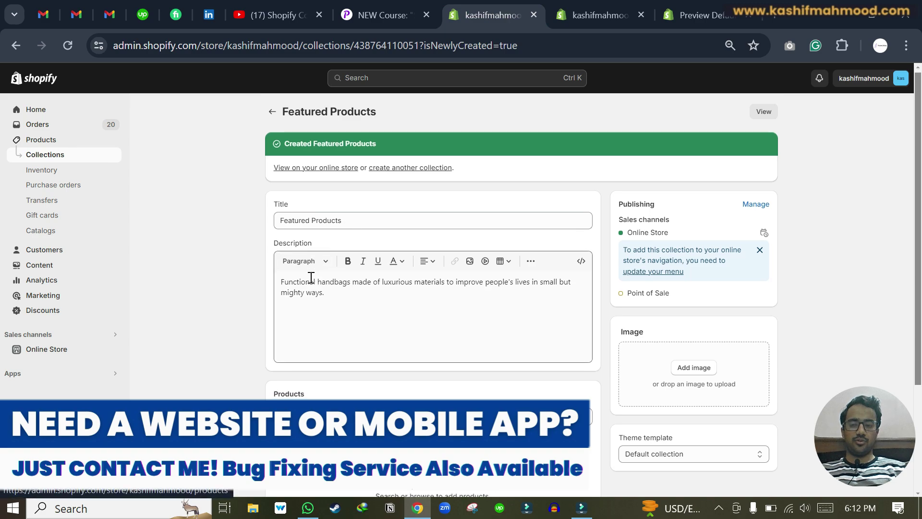
scroll(310, 276, "down", 3)
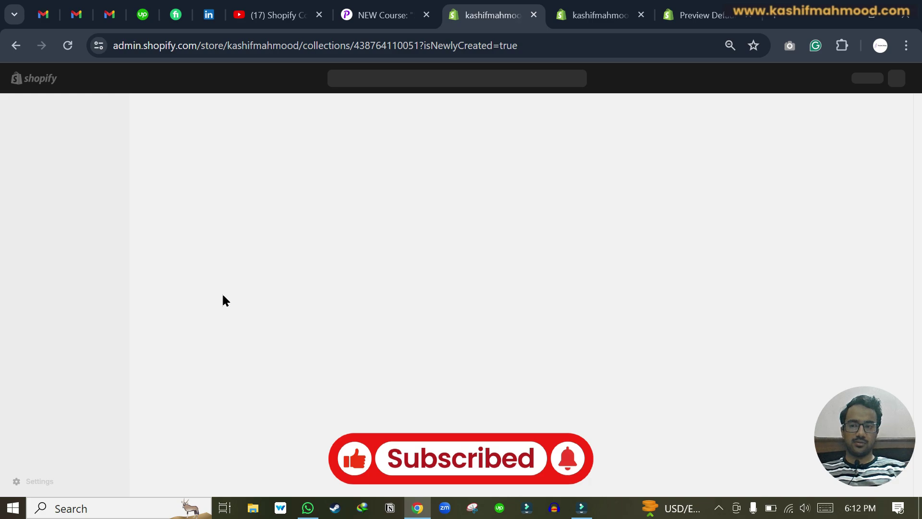
scroll(226, 308, "down", 2)
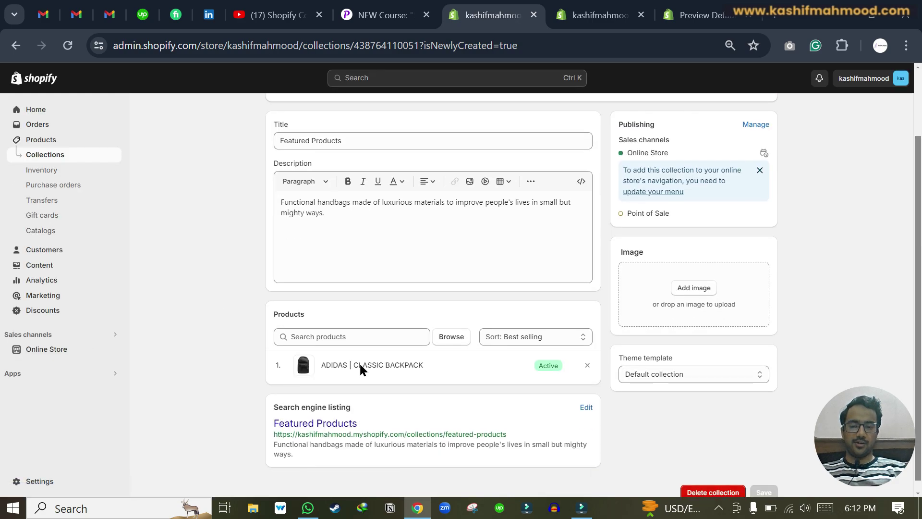
scroll(235, 334, "up", 2)
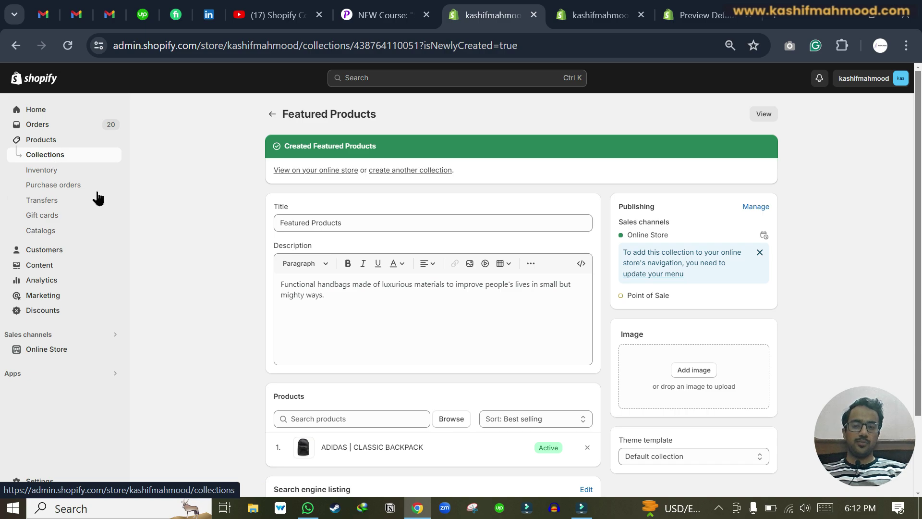
- Start a new collection from the store's collections list and title it "Products under 100"
left_click(42, 141)
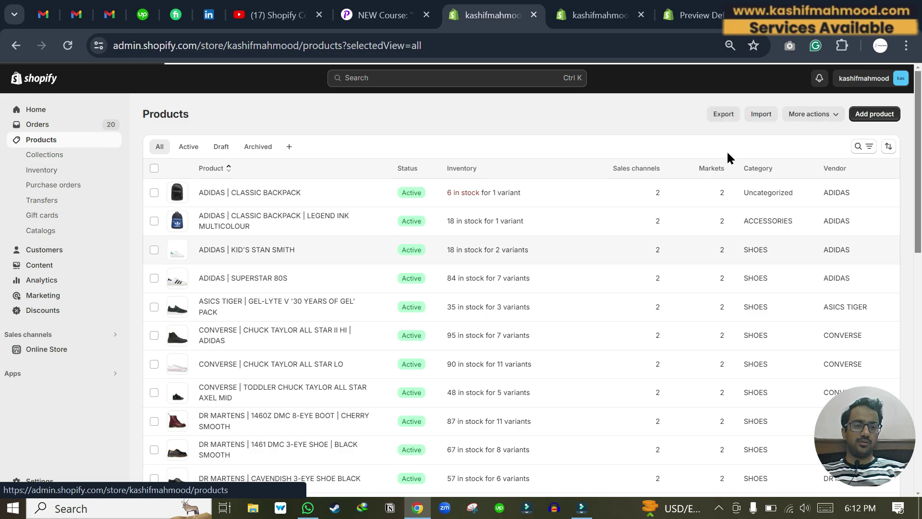
left_click(52, 154)
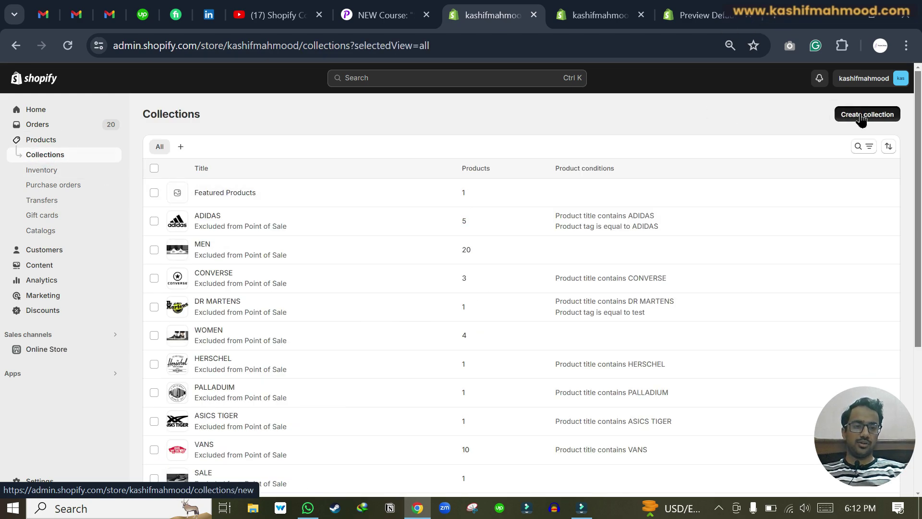
left_click(860, 115)
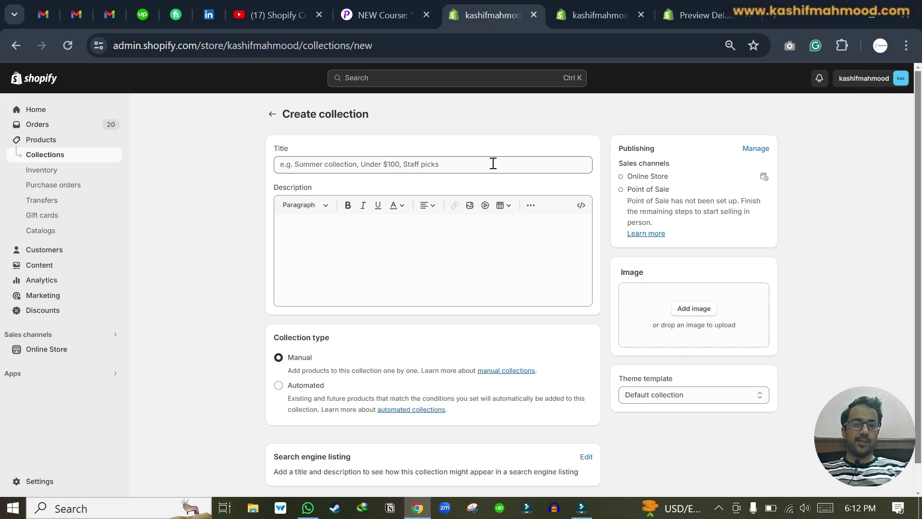
left_click(468, 167)
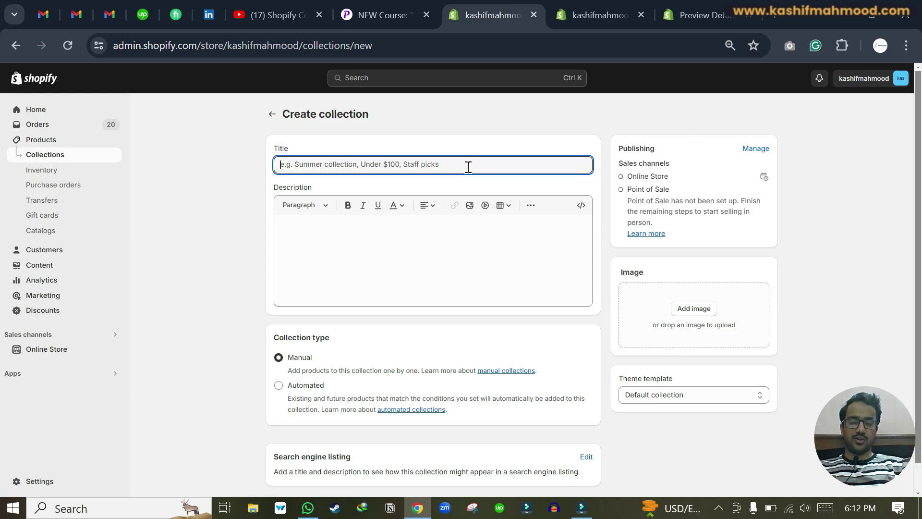
type("Products under 100")
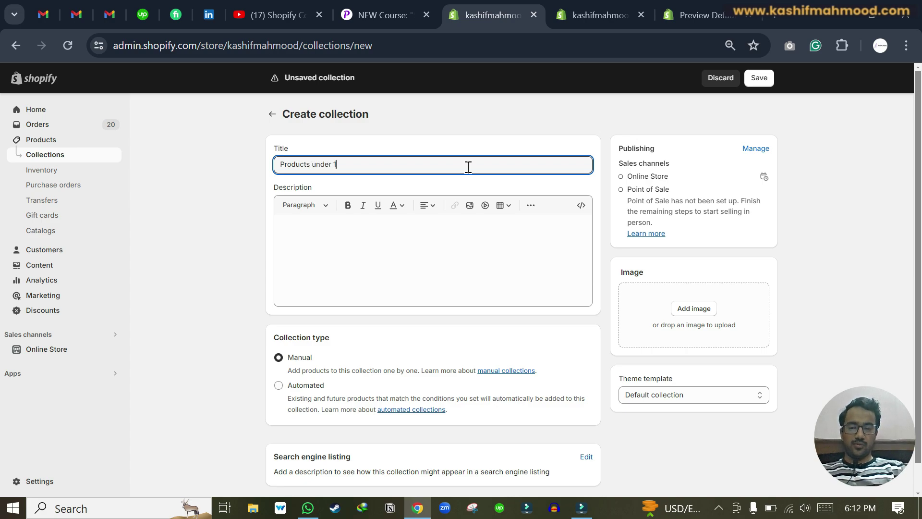
- Make the collection Automated with the condition that Price is less than Rs 100
left_click(278, 385)
scroll(515, 363, "down", 3)
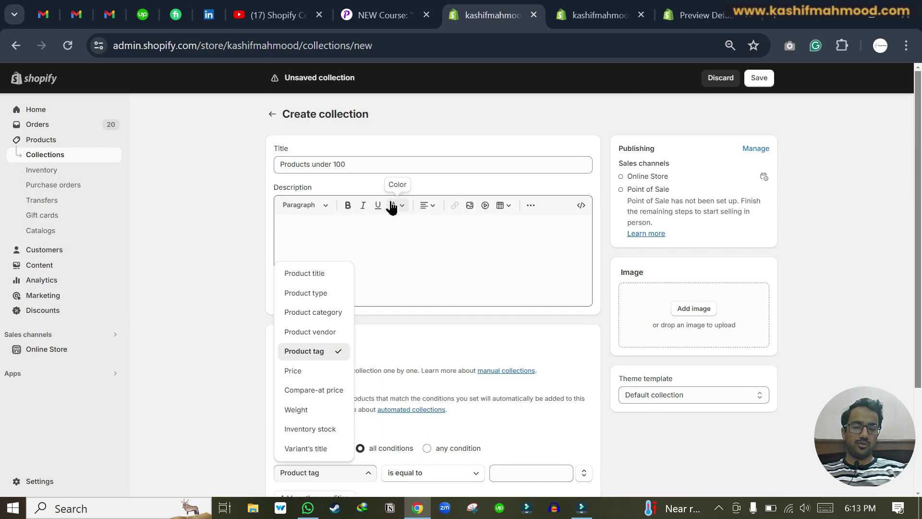
scroll(390, 172, "down", 2)
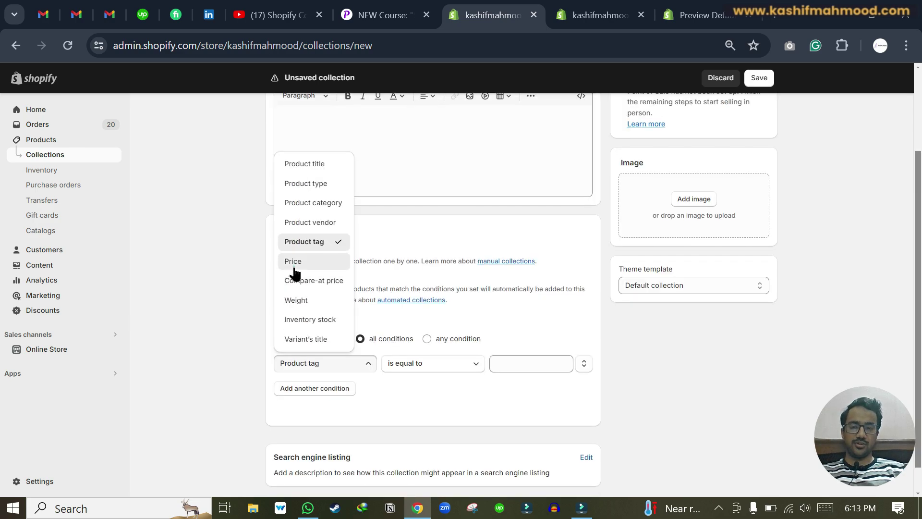
left_click(293, 262)
left_click(432, 363)
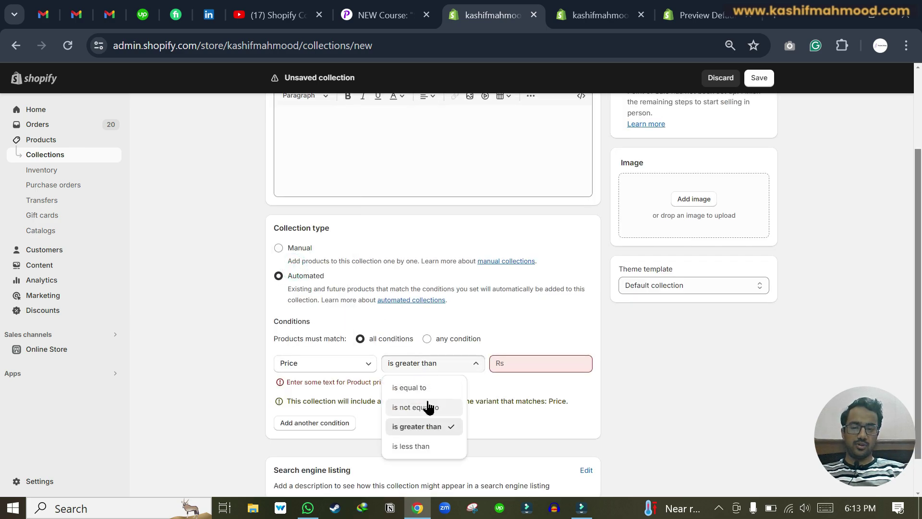
left_click(422, 447)
left_click(534, 369)
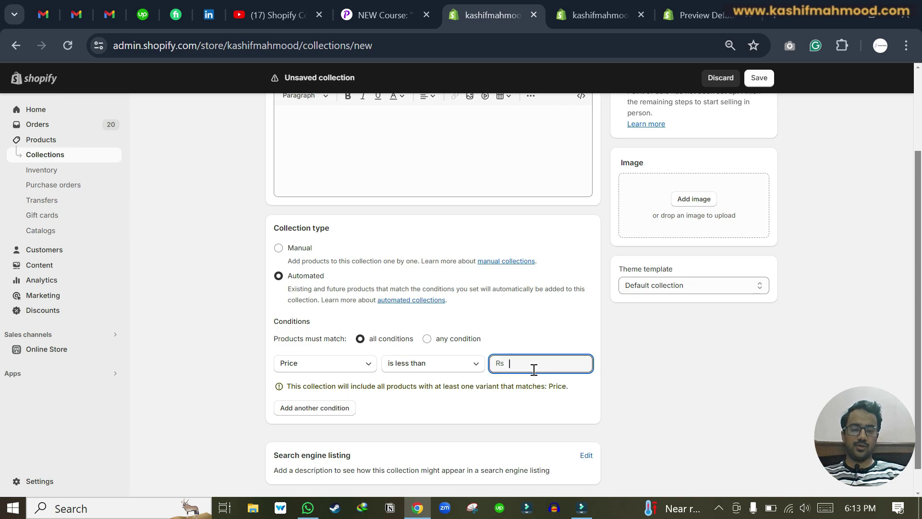
left_click(235, 357)
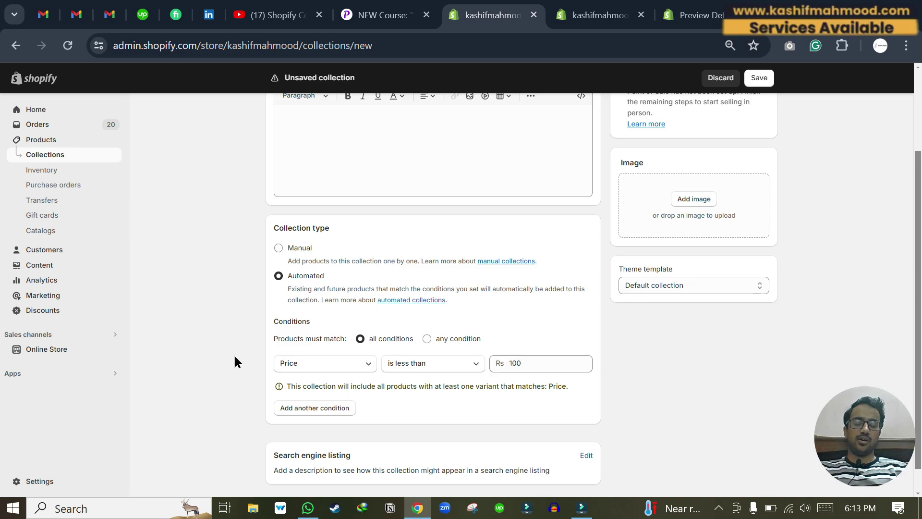
- Add a second condition that Product title contains "ADIDAS", keeping all conditions required, and save the collection
scroll(234, 357, "up", 3)
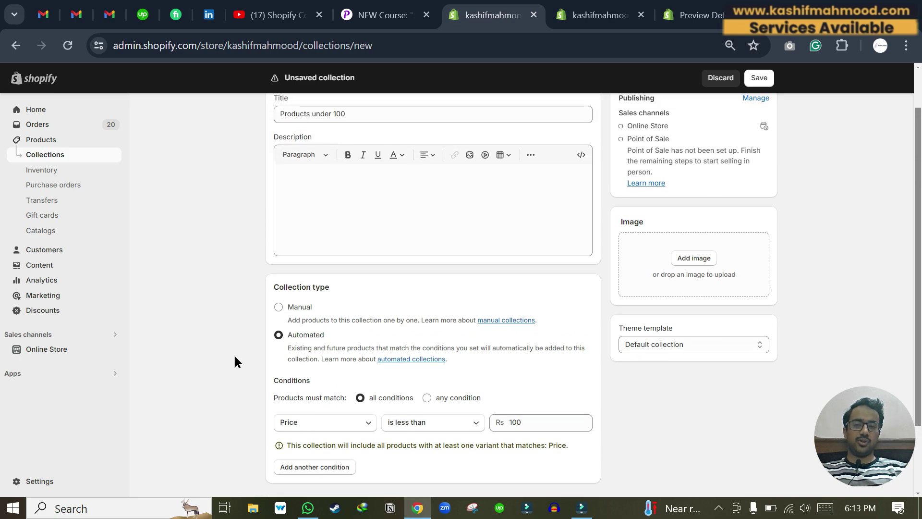
scroll(300, 387, "down", 3)
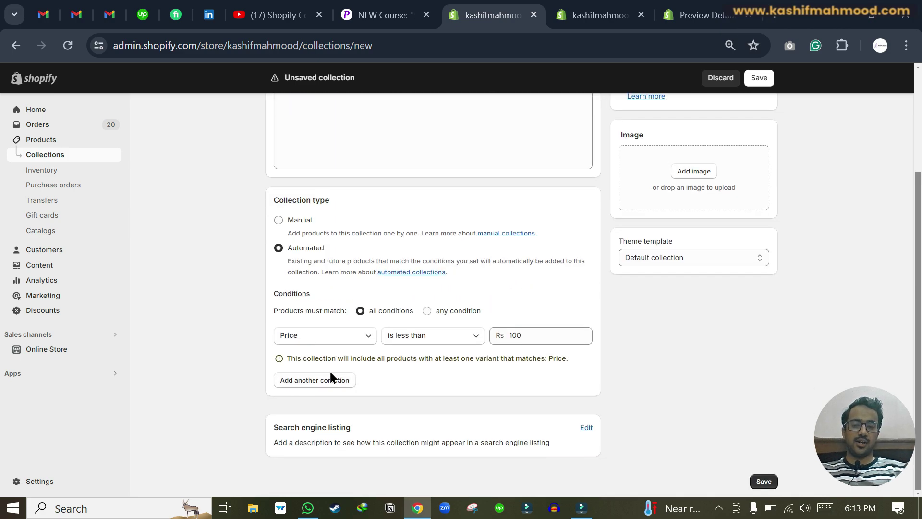
left_click(328, 379)
left_click(304, 368)
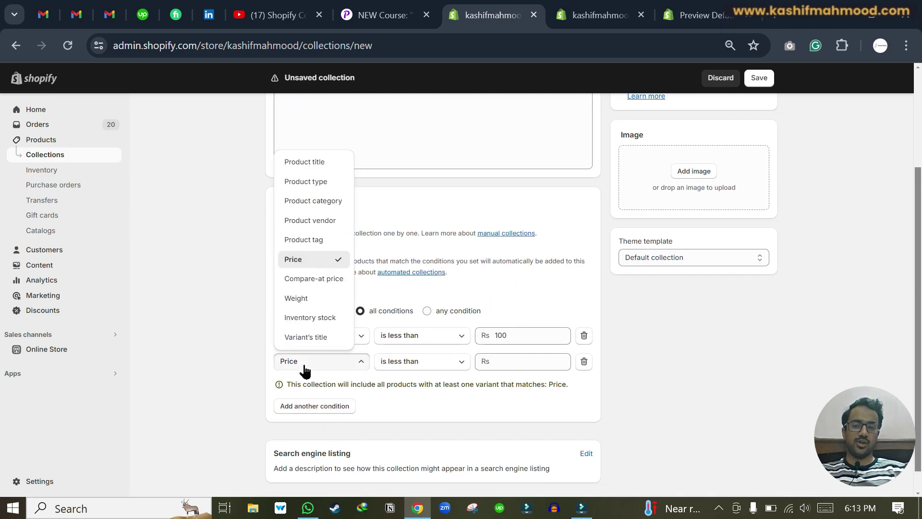
left_click(307, 161)
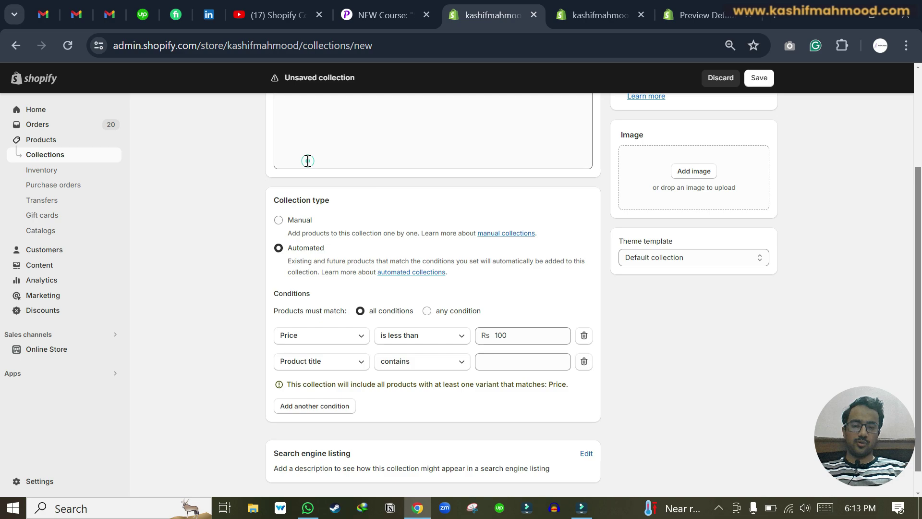
left_click(519, 361)
type("AD")
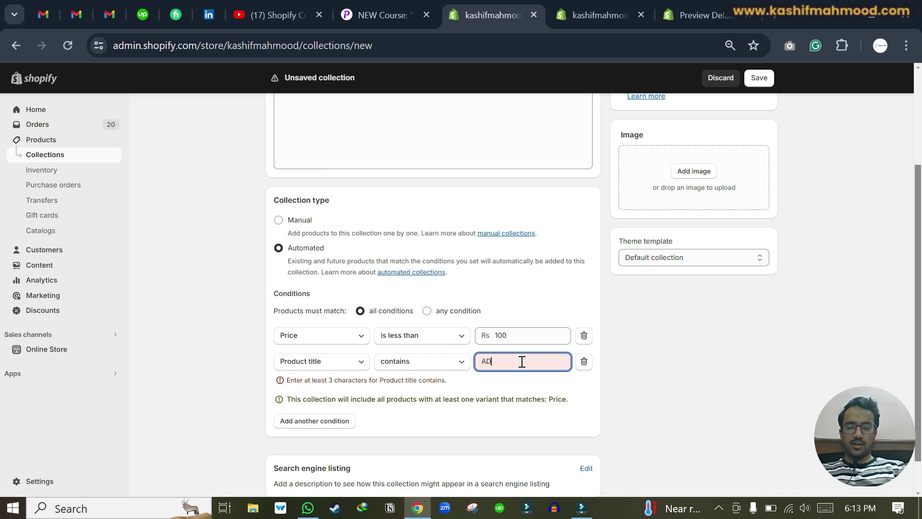
type("IDAS")
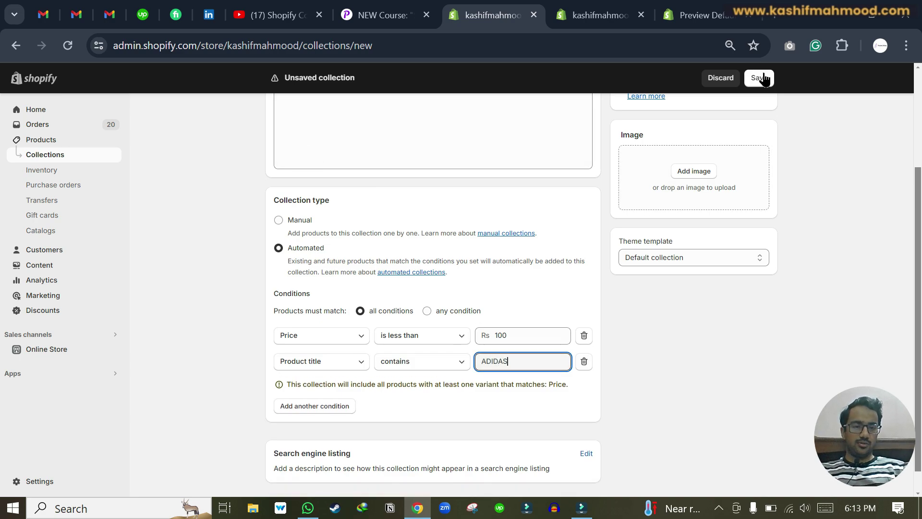
left_click(759, 78)
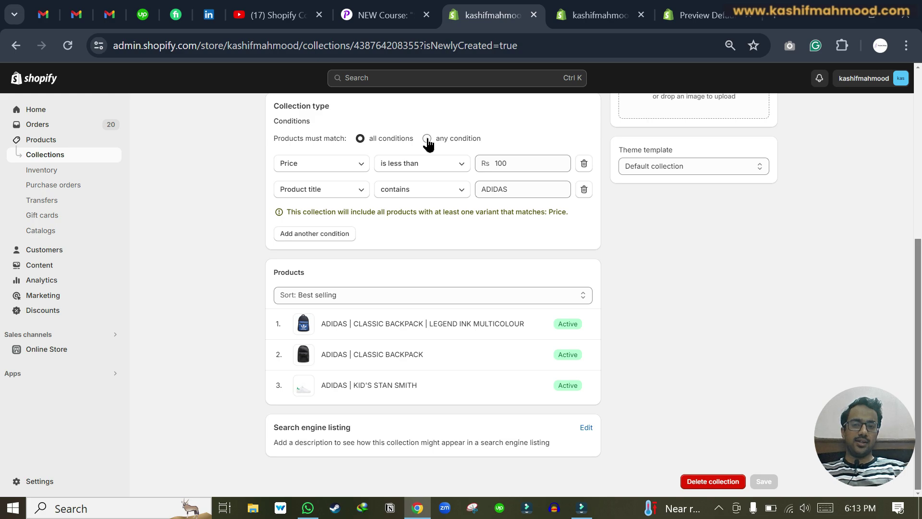
- Set the collection's products to match any condition, save it, and reload the page to review its product list
left_click_drag(371, 139, 417, 140)
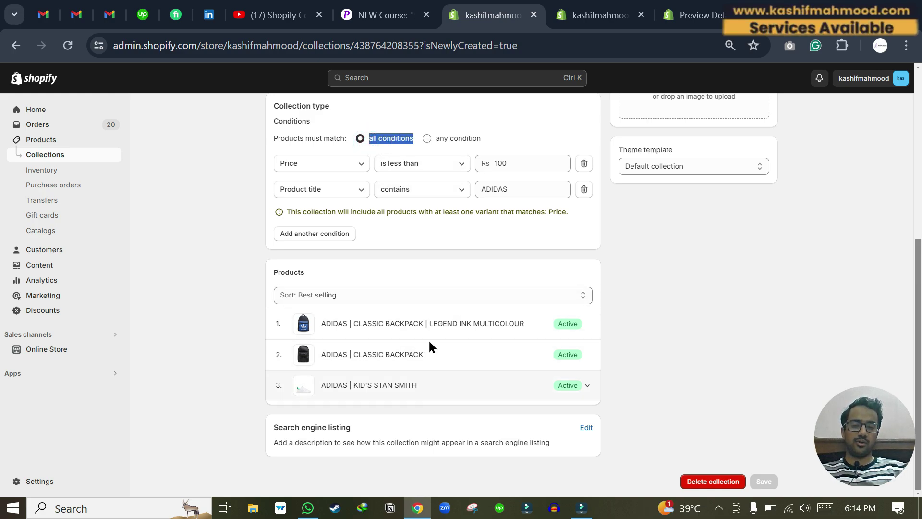
left_click(427, 140)
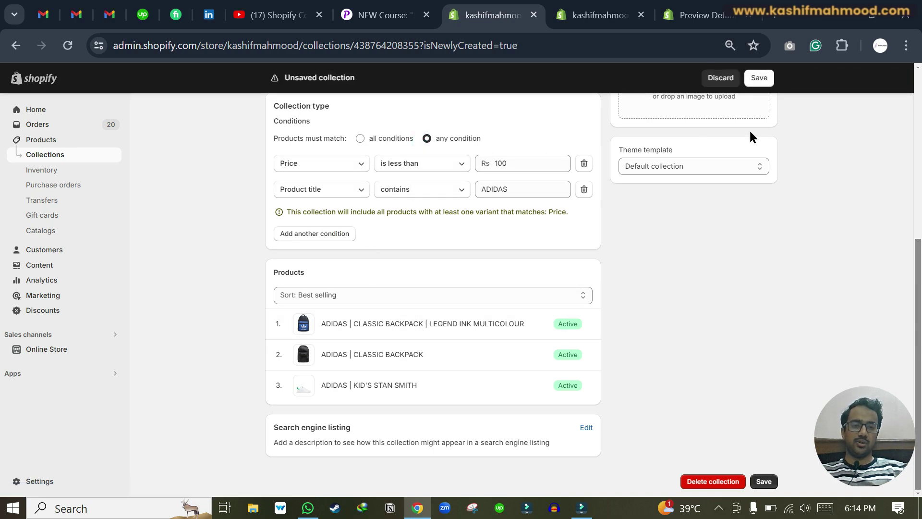
left_click(756, 79)
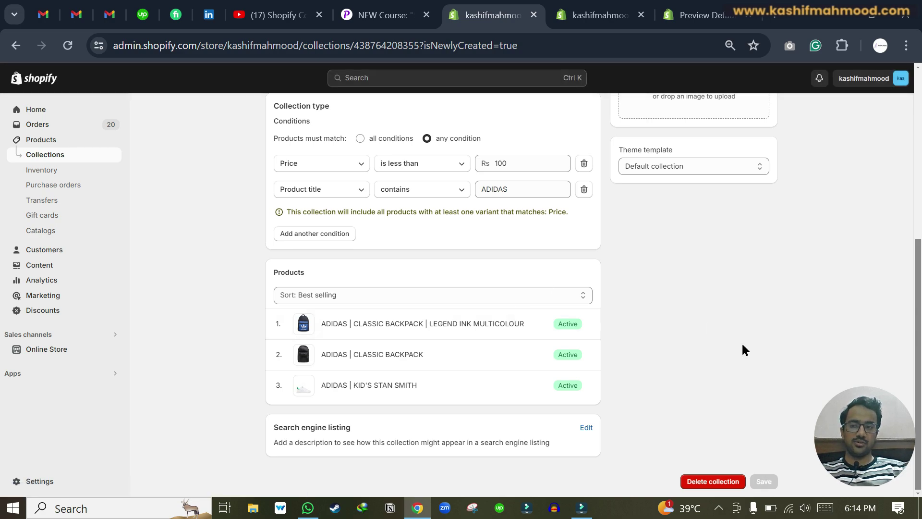
key("F5")
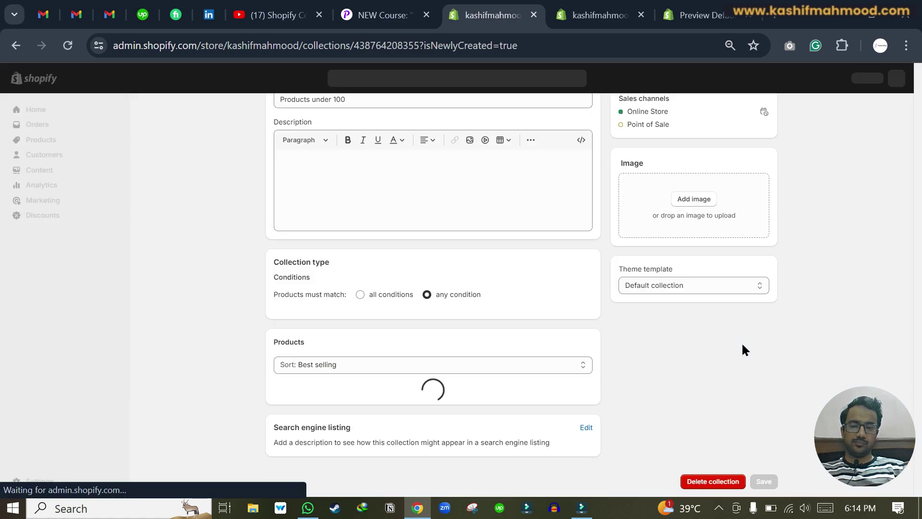
scroll(742, 342, "down", 7)
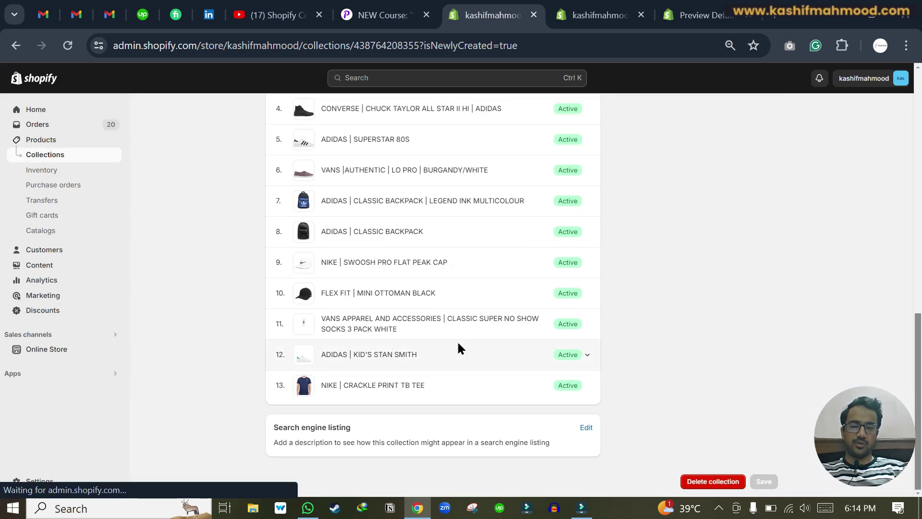
scroll(457, 345, "up", 5)
scroll(457, 342, "up", 5)
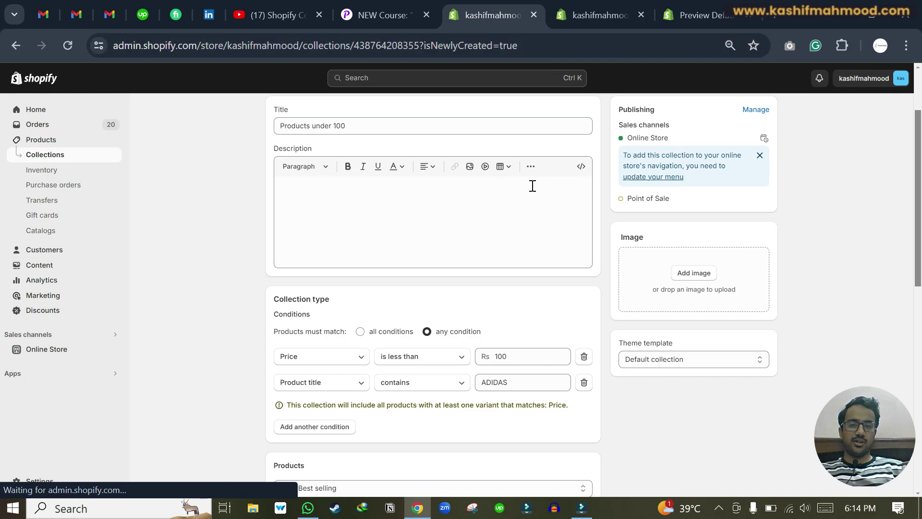
- Return to the ADIDAS | CLASSIC BACKPACK product and search its collection choices for "PRODUCT"
left_click(597, 19)
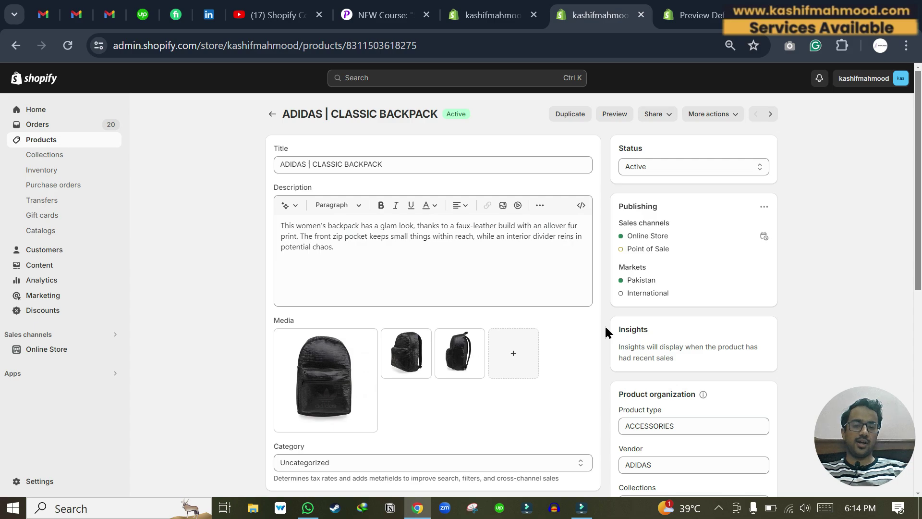
scroll(607, 330, "down", 4)
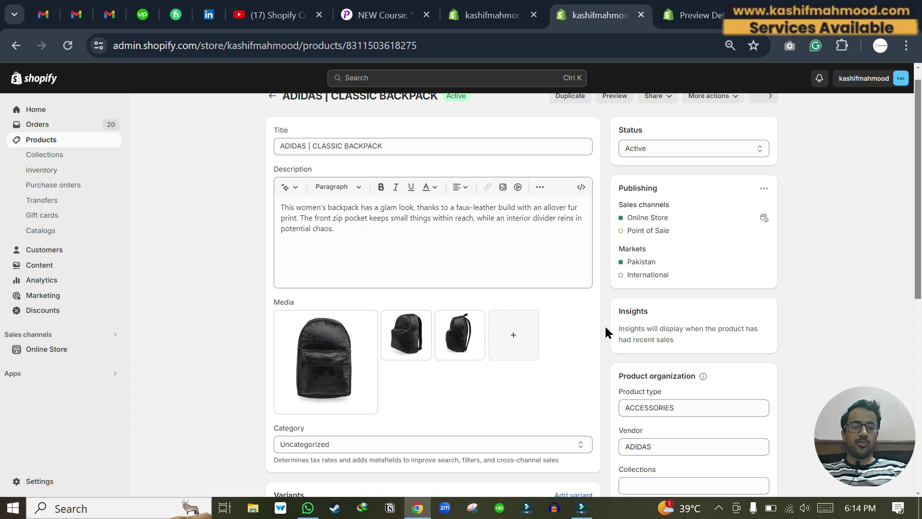
left_click(645, 331)
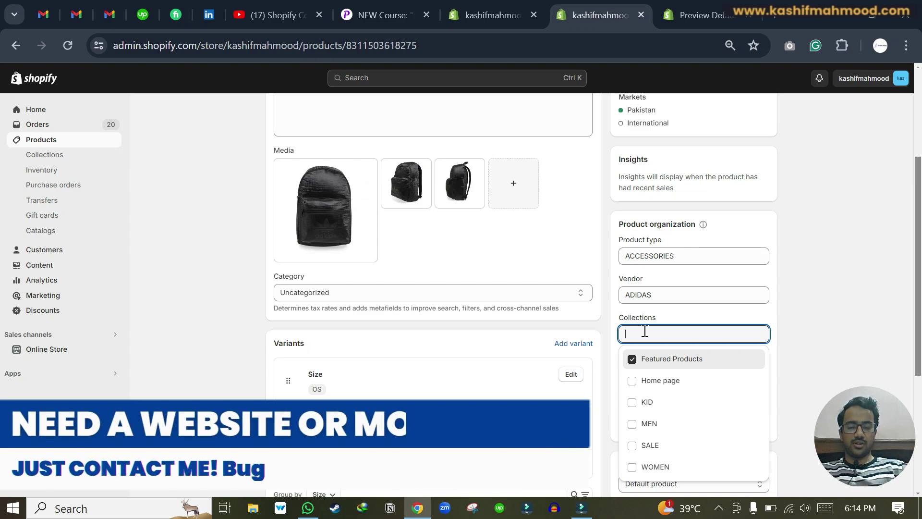
type("PRODUCT")
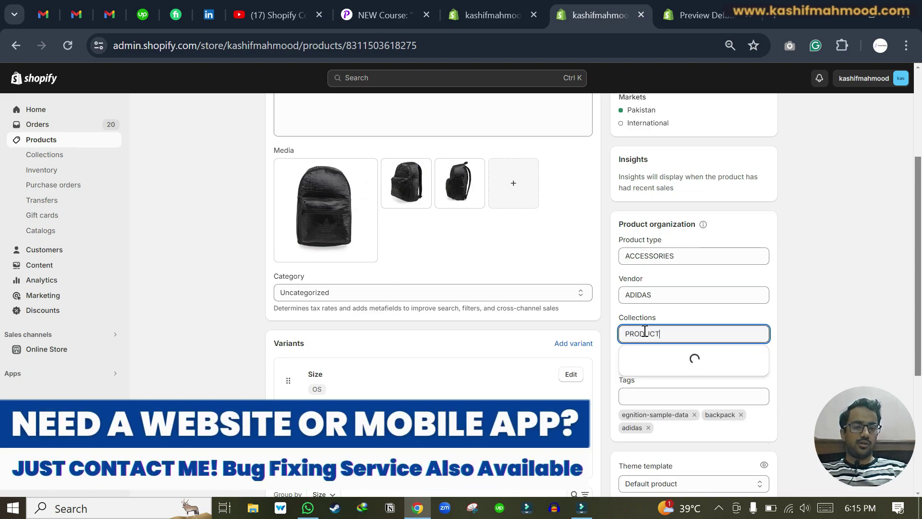
left_click(841, 367)
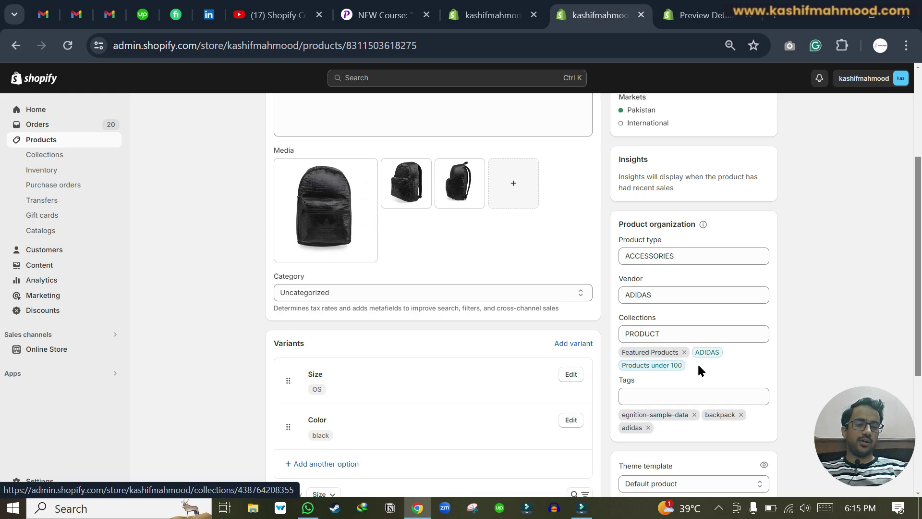
- Examine how the automated "Products under 100" collection is labelled among the backpack's collections
scroll(669, 371, "up", 6)
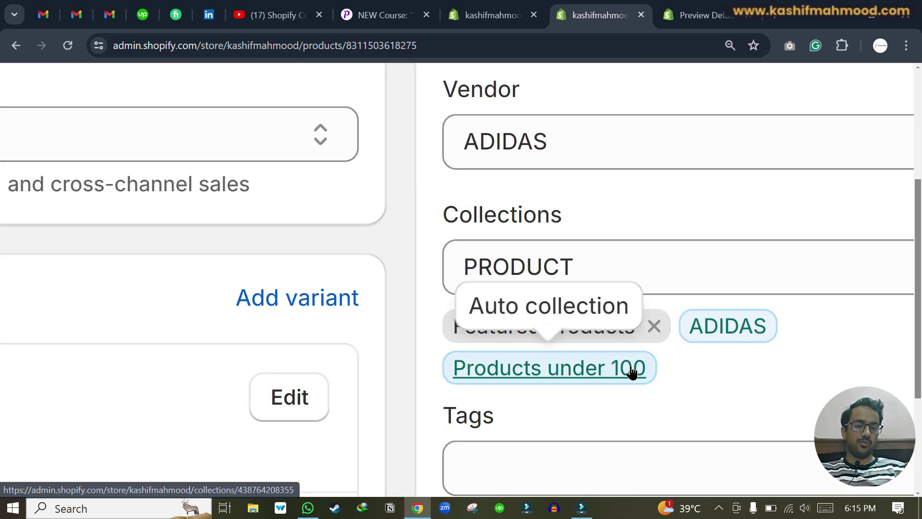
scroll(632, 368, "down", 2)
scroll(632, 370, "down", 2)
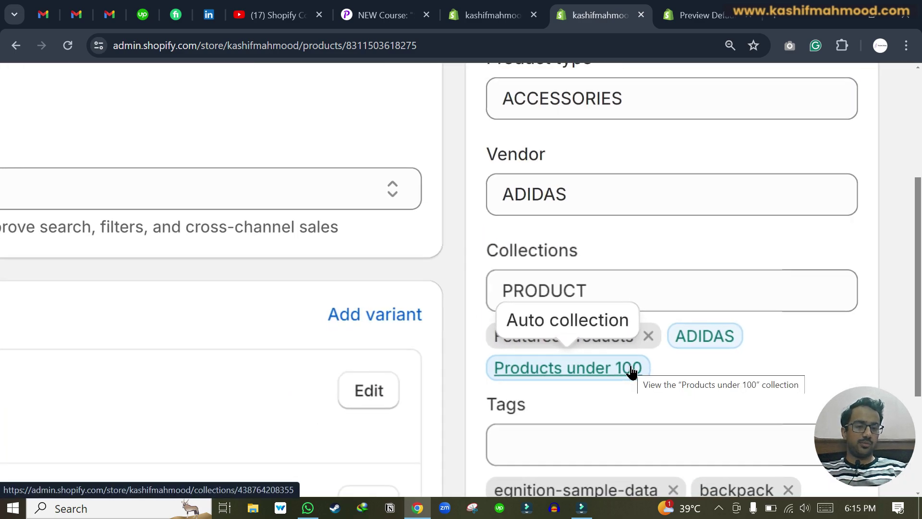
scroll(632, 370, "down", 2)
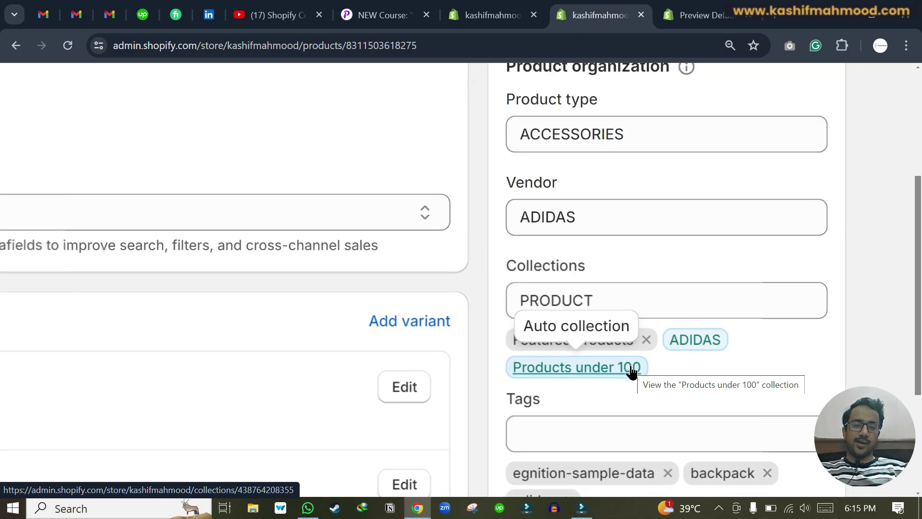
scroll(632, 370, "down", 5)
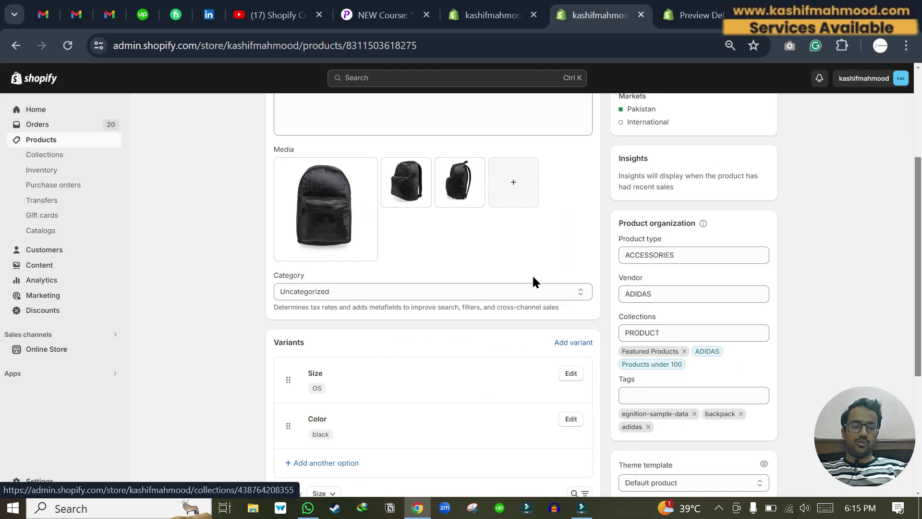
scroll(533, 274, "up", 4)
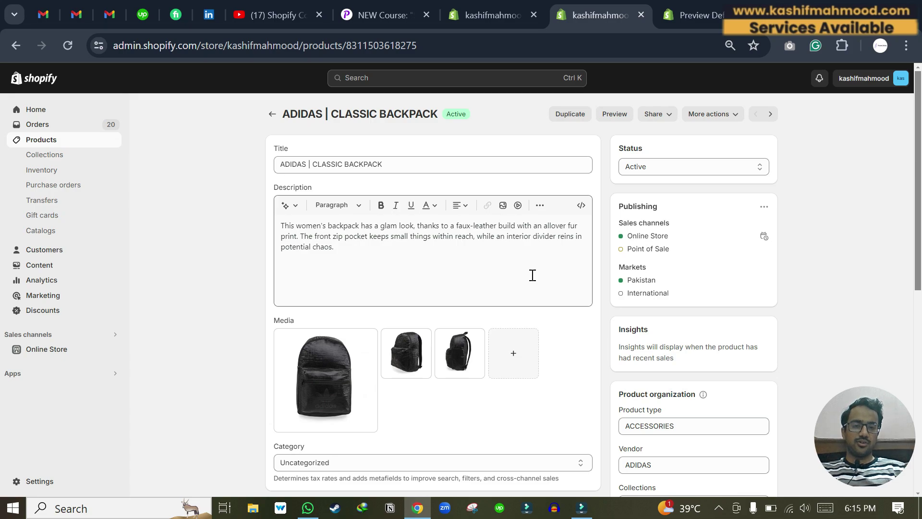